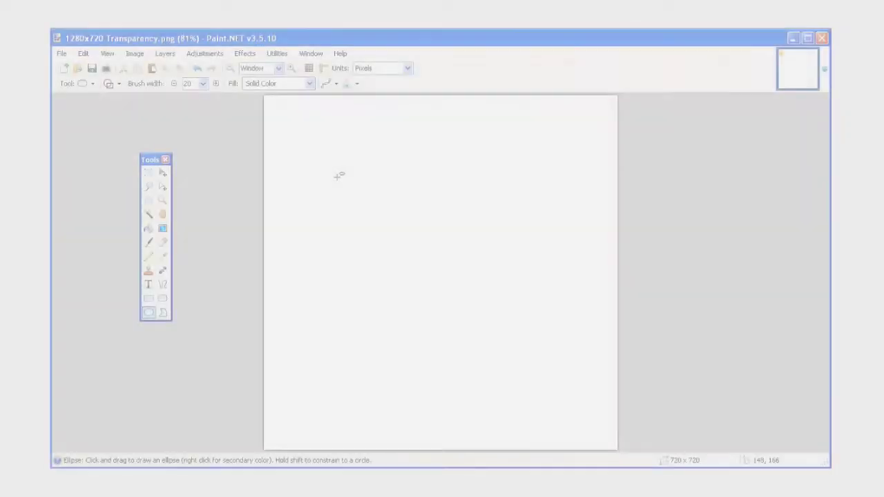
Draw an orange ellipse and Magic-Wand-delete the white inside and outside it to transparency
mouse_move(337, 172)
mouse_down()
mouse_move(362, 220)
mouse_move(453, 312)
mouse_move(541, 367)
mouse_up()
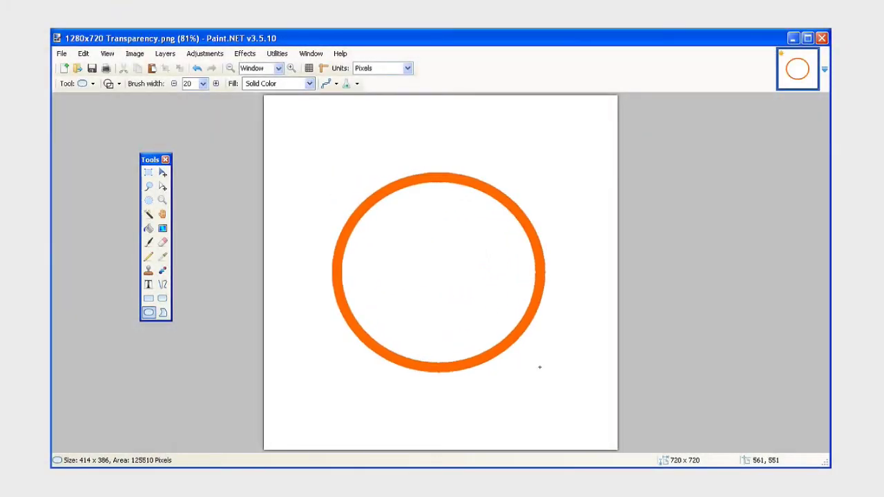
click(149, 214)
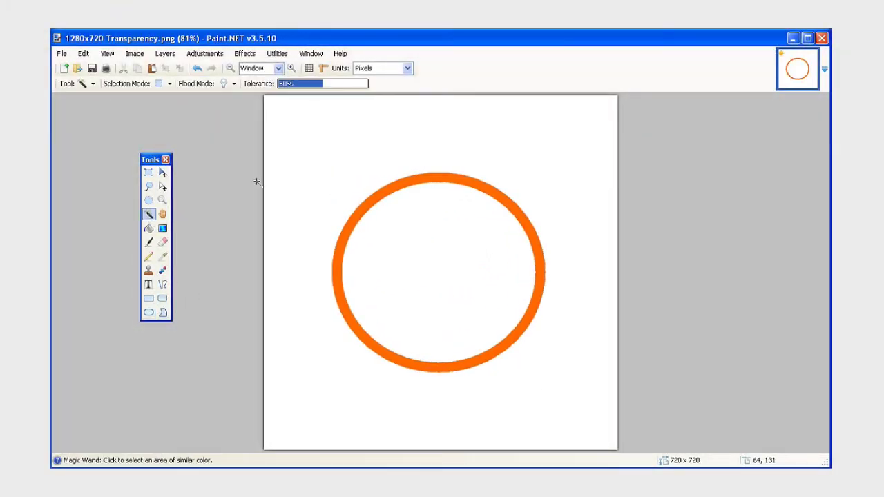
click(302, 154)
key(Delete)
click(395, 256)
key(Delete)
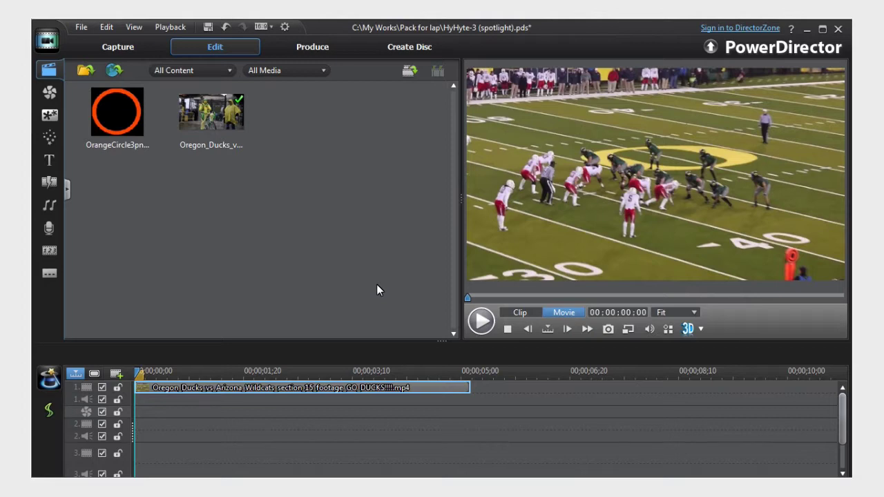
Place OrangeCircle3png on track 2 and open it in PiP Designer
drag(118, 116, 144, 425)
click(465, 425)
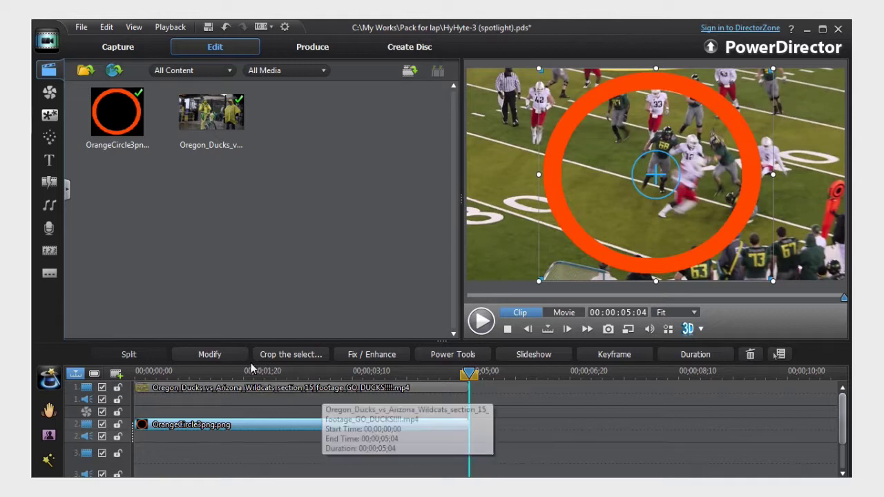
click(221, 356)
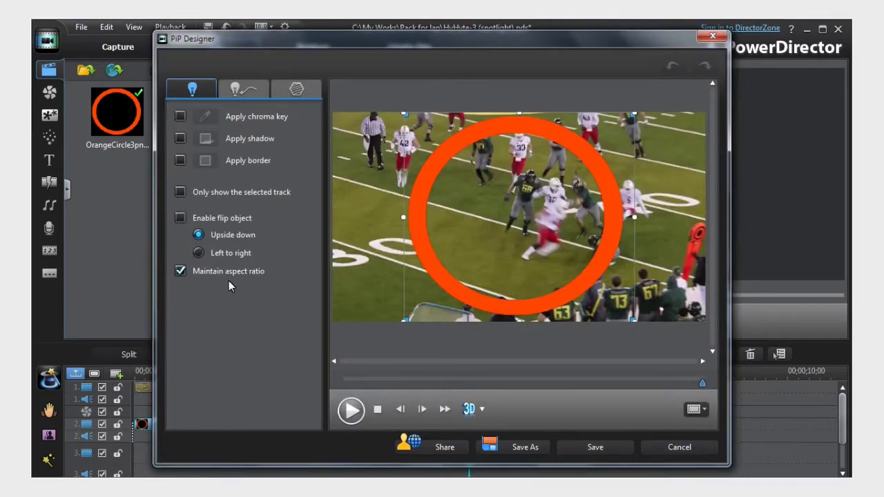
Apply the first motion path to the orange circle and resize it at the start frame
click(243, 95)
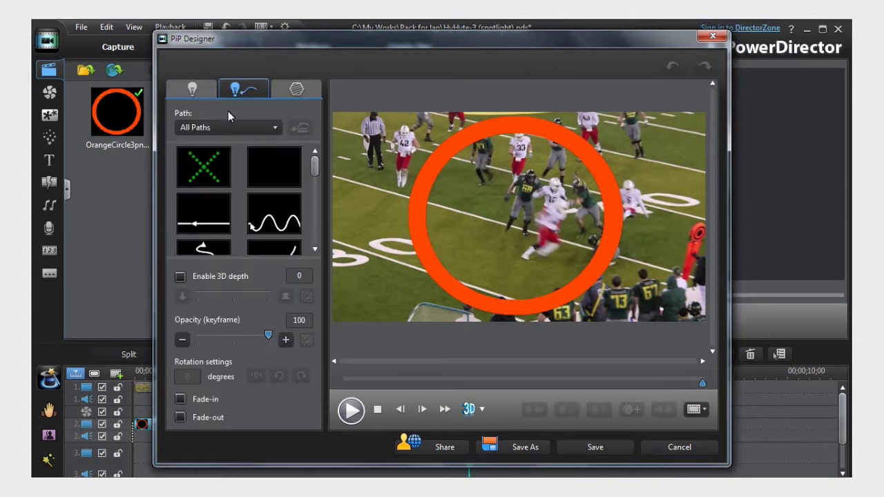
click(206, 175)
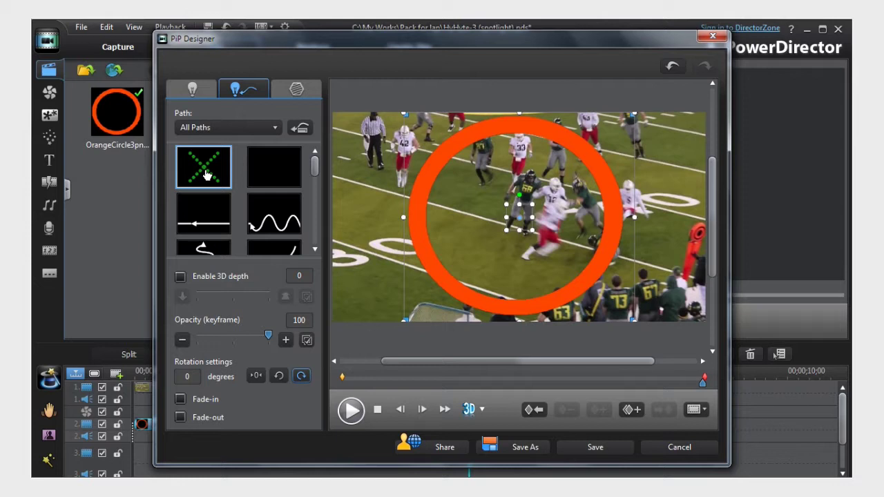
click(377, 411)
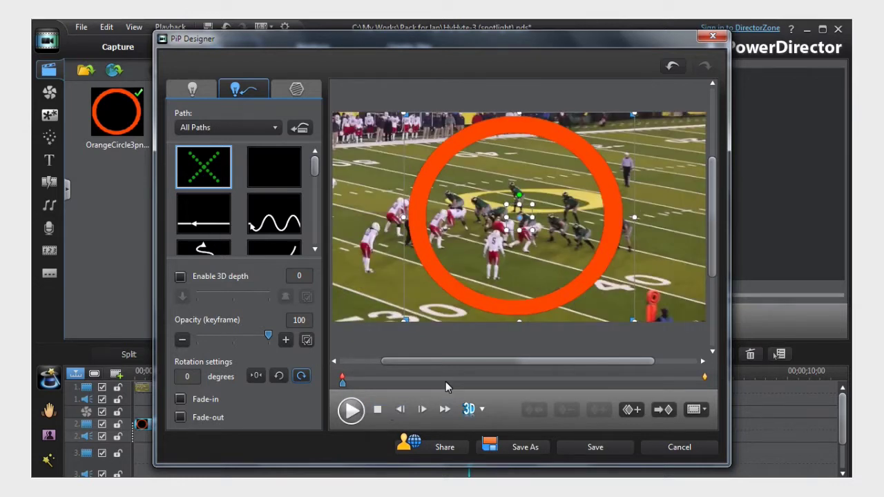
drag(518, 322, 516, 205)
At the clip's end, shrink the ring and move it onto a player
drag(341, 379, 705, 380)
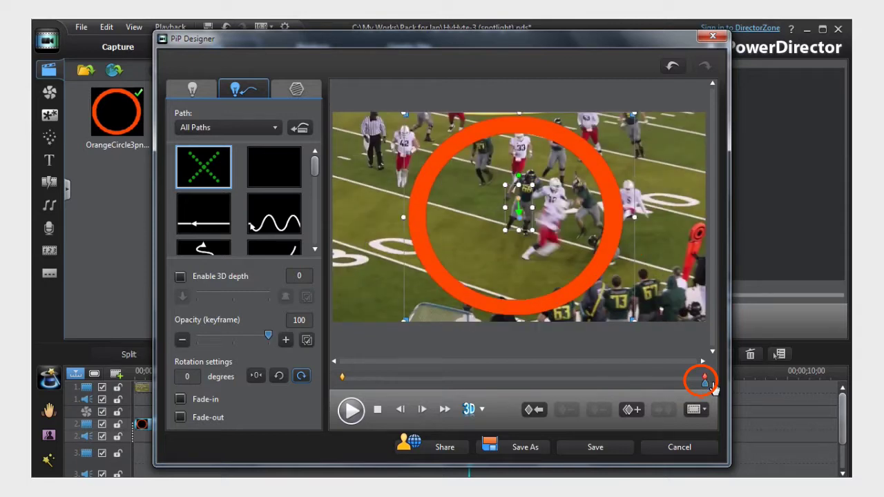
drag(519, 322, 518, 247)
drag(518, 204, 605, 250)
drag(606, 289, 605, 284)
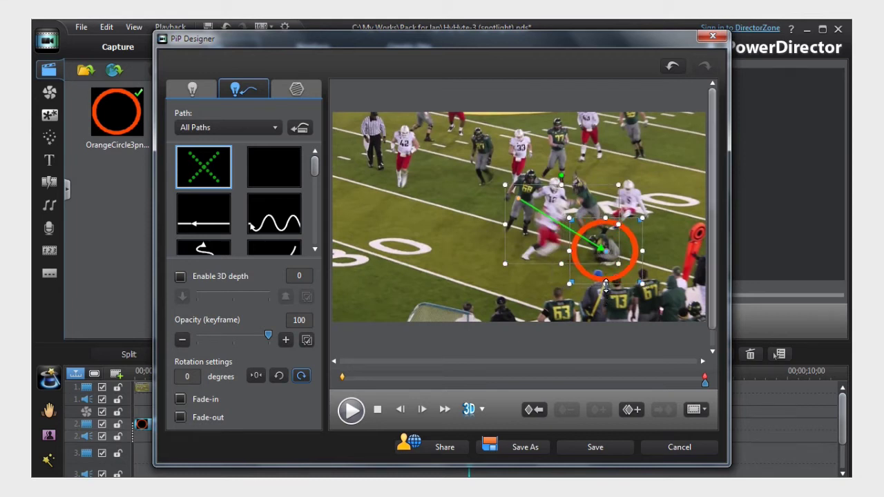
Add a middle keyframe slightly into the play
click(531, 411)
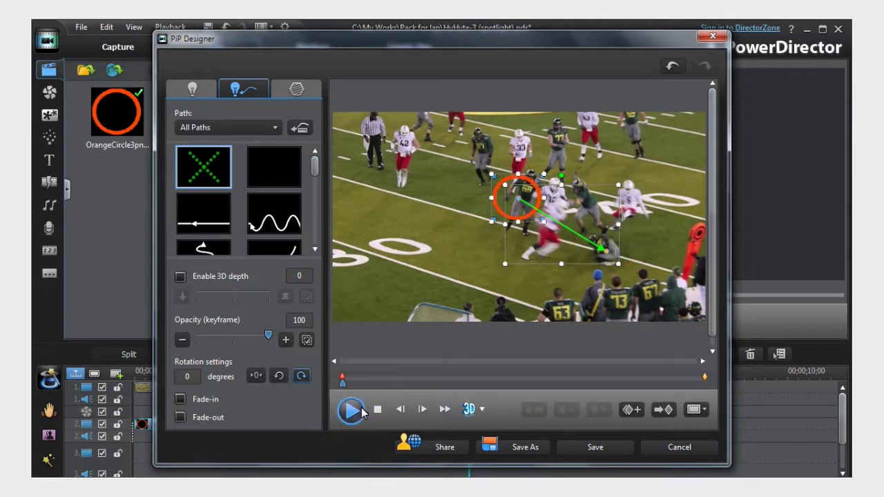
click(342, 385)
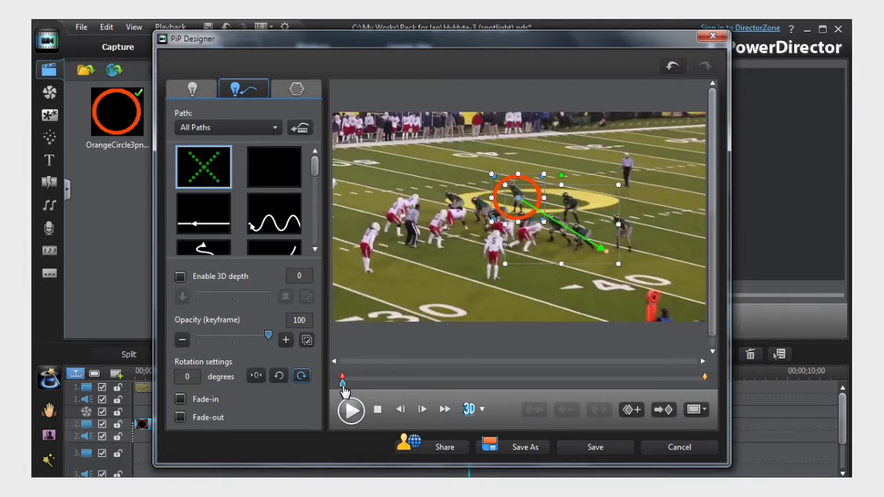
drag(346, 391, 380, 391)
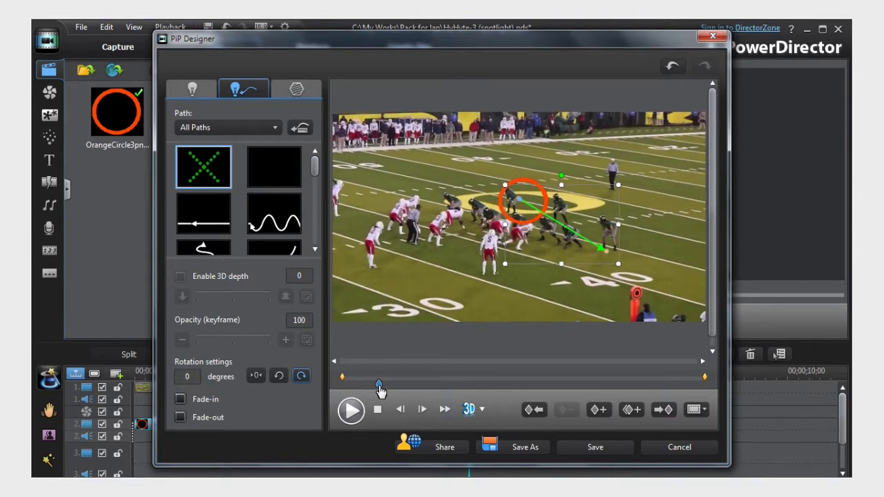
click(598, 410)
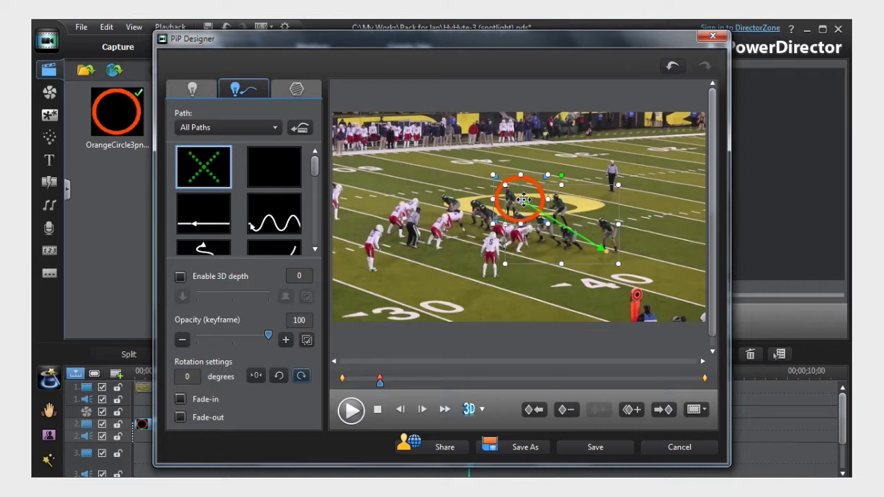
Center the ring on the tracked player and add two keyframes further into the play
drag(523, 200, 513, 201)
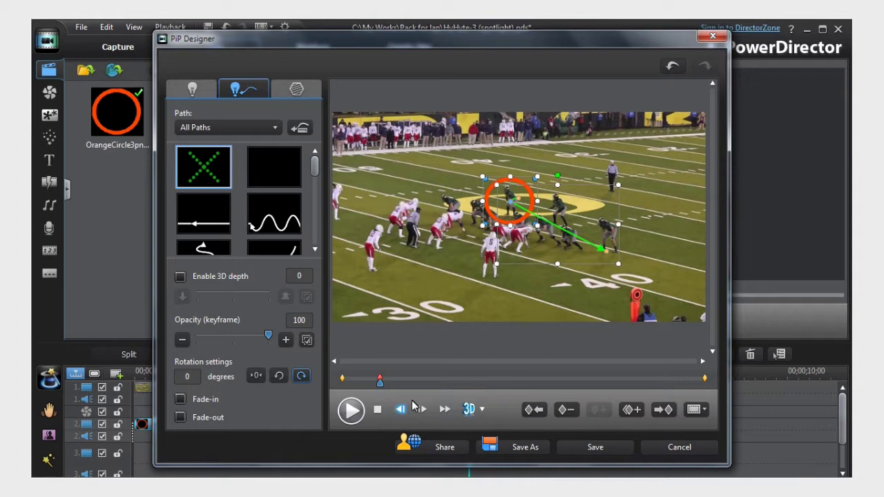
drag(380, 381, 420, 390)
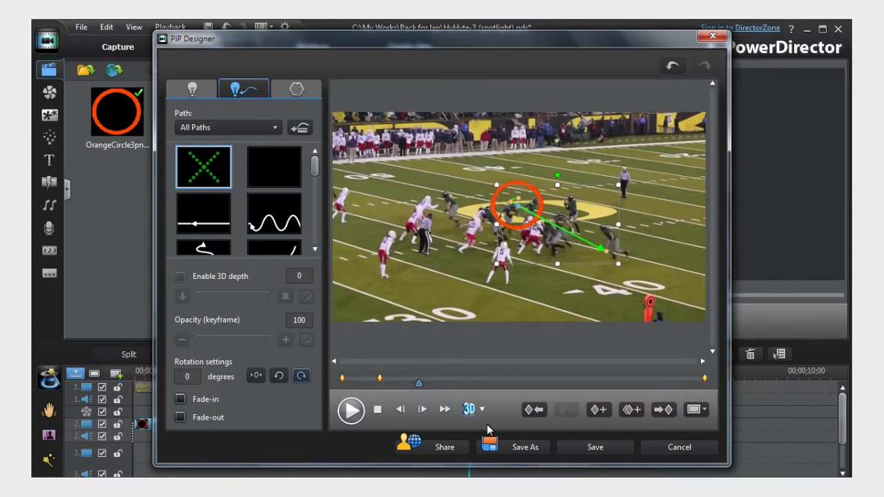
click(599, 410)
drag(518, 206, 532, 213)
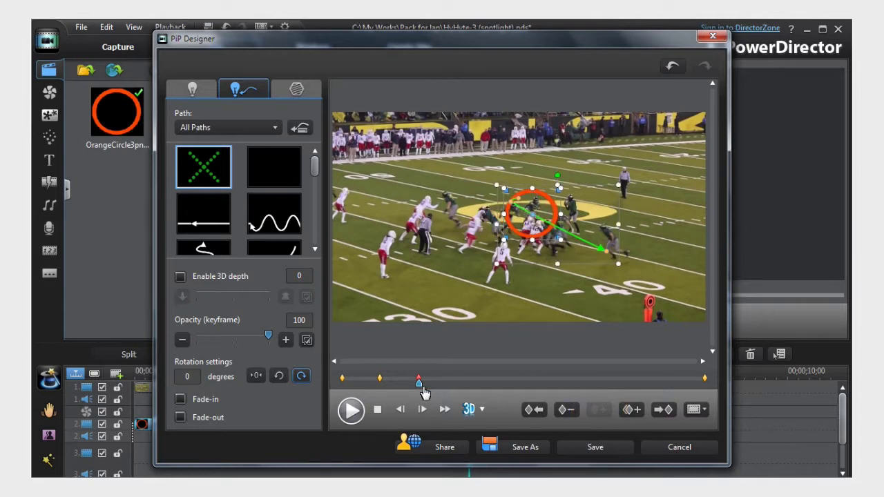
drag(420, 391, 484, 392)
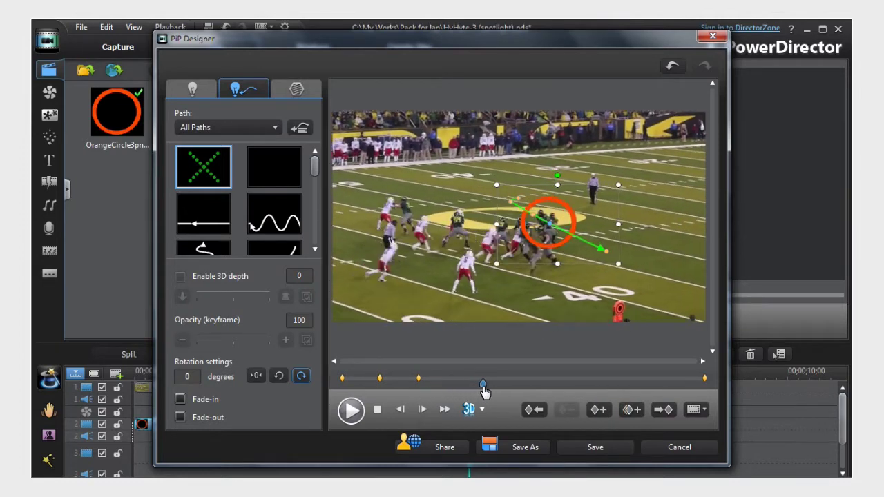
click(599, 410)
Add two more later keyframes, nudging the ring back over the player each time
drag(553, 228, 558, 227)
drag(484, 384, 525, 391)
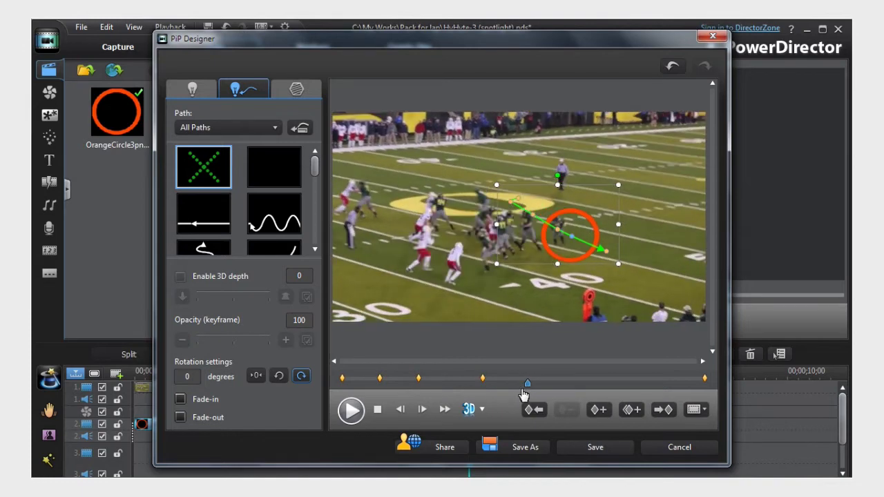
click(599, 410)
drag(573, 240, 566, 235)
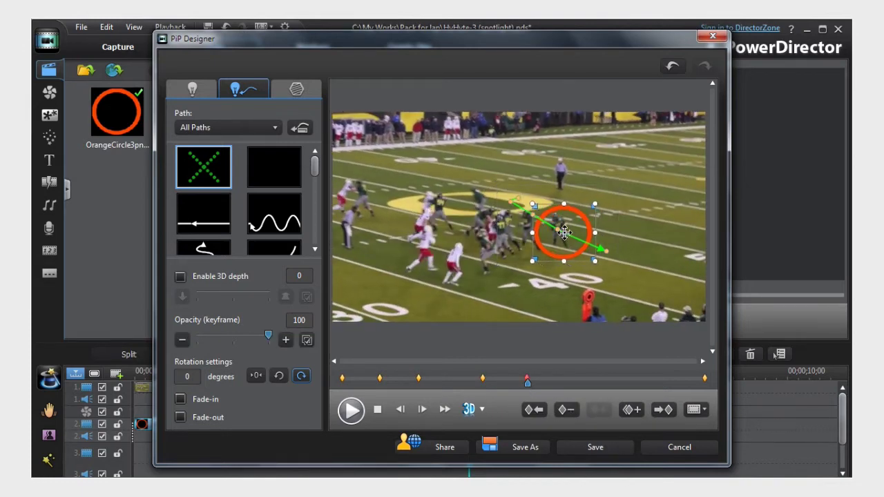
drag(531, 391, 579, 392)
click(598, 410)
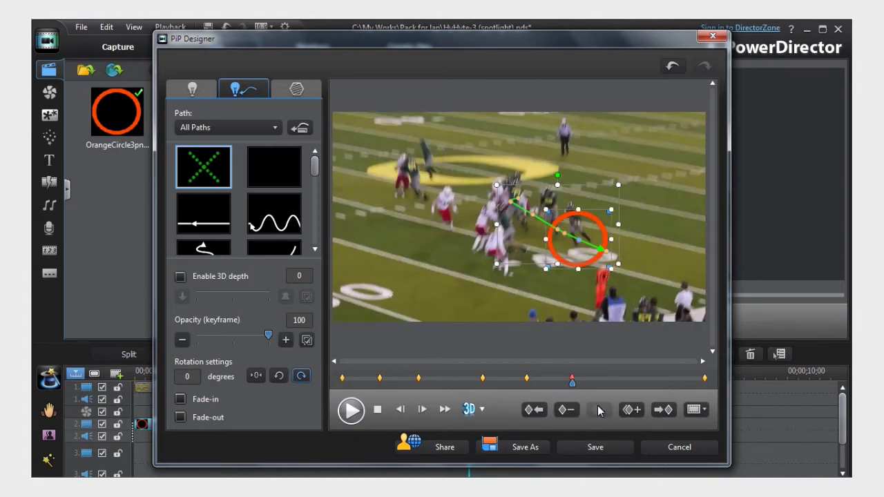
drag(578, 239, 579, 223)
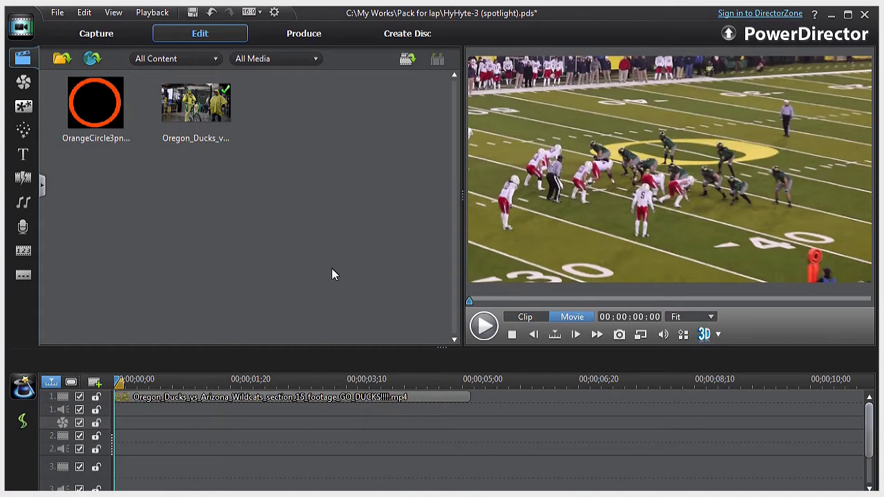
Put the Spotlight effect on the effect track and stretch it to end at 00;00;05;04
click(31, 89)
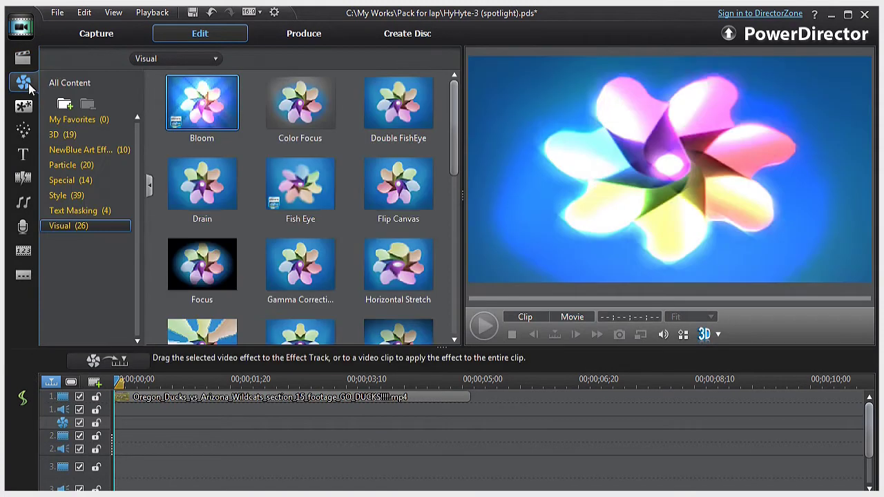
drag(453, 164, 450, 222)
scroll(448, 256, down, 1)
drag(404, 242, 116, 424)
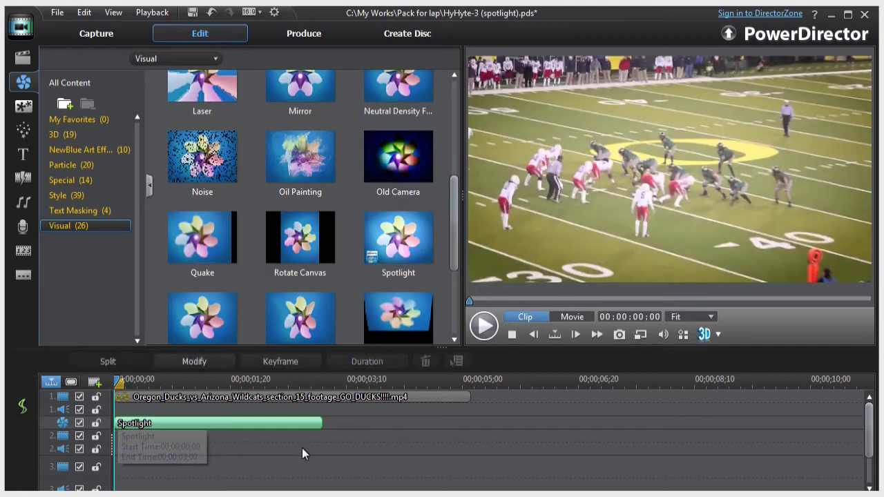
drag(322, 422, 470, 433)
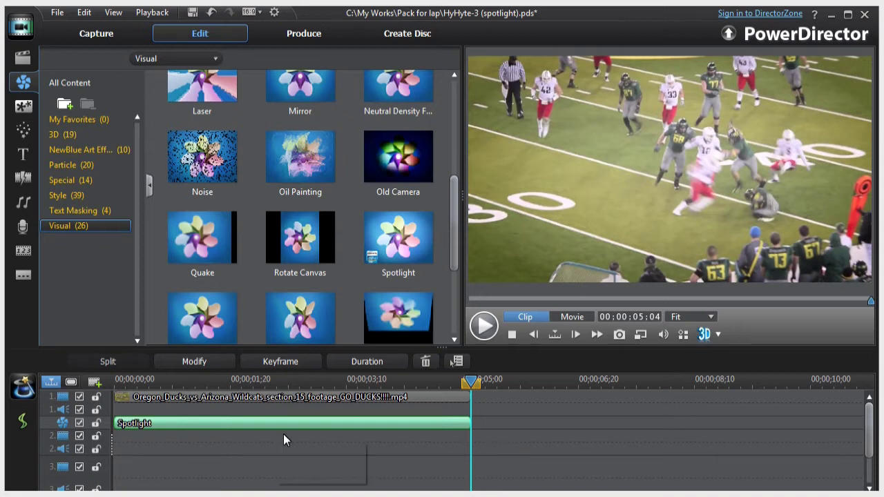
click(203, 365)
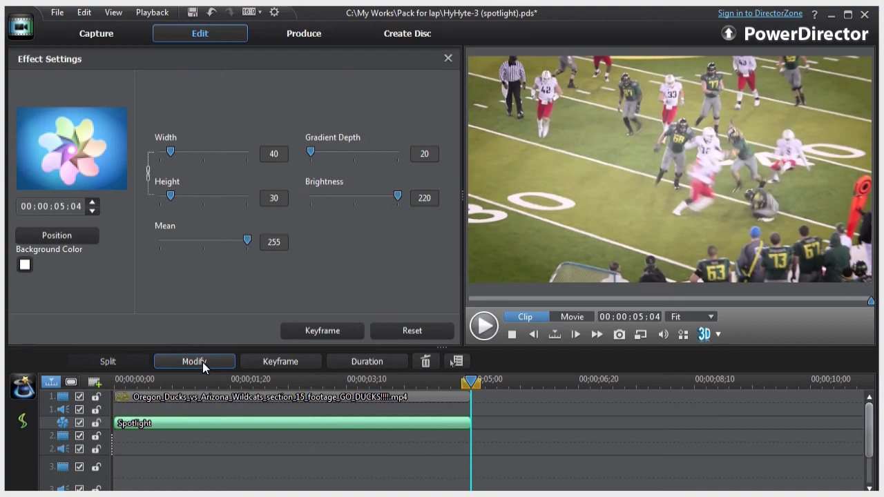
In Spotlight keyframe settings, set Width 6 and Height 9 and adjust the brightness sliders
click(344, 338)
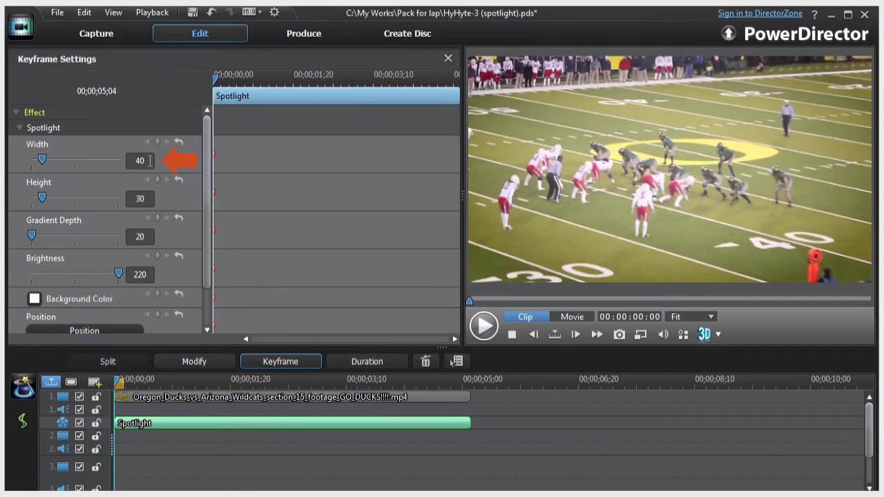
double_click(150, 160)
text(61)
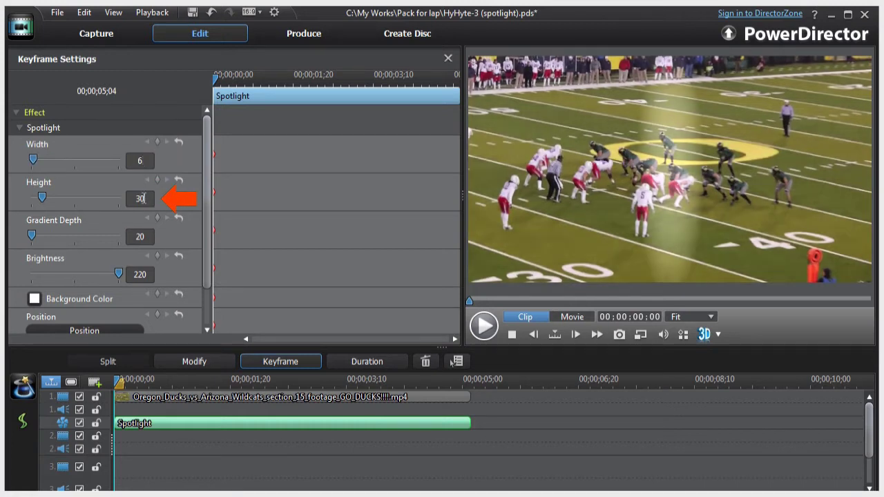
text(9)
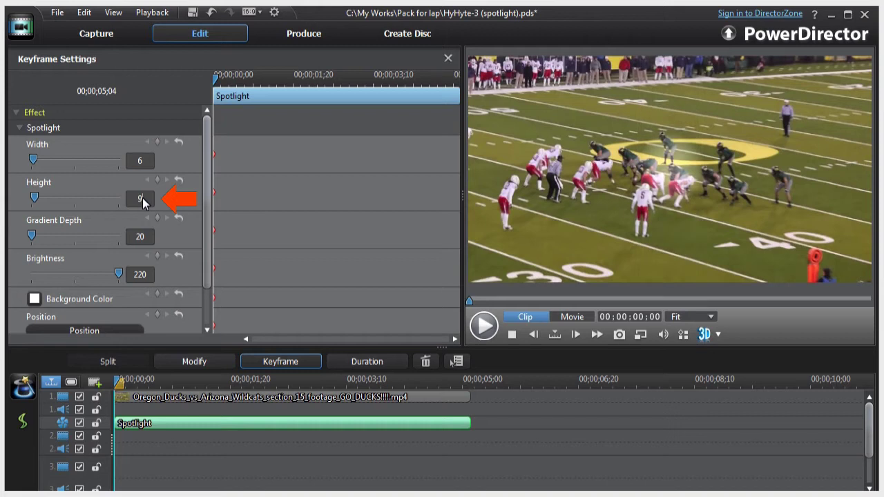
mouse_move(118, 274)
mouse_down()
mouse_move(101, 276)
mouse_move(119, 279)
mouse_up()
drag(205, 256, 206, 278)
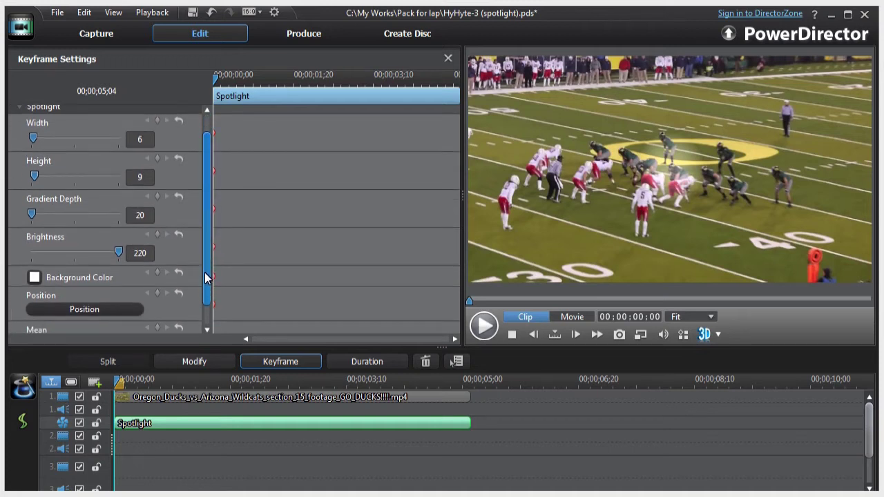
Aim the Spotlight at the player at the start of the clip
click(118, 310)
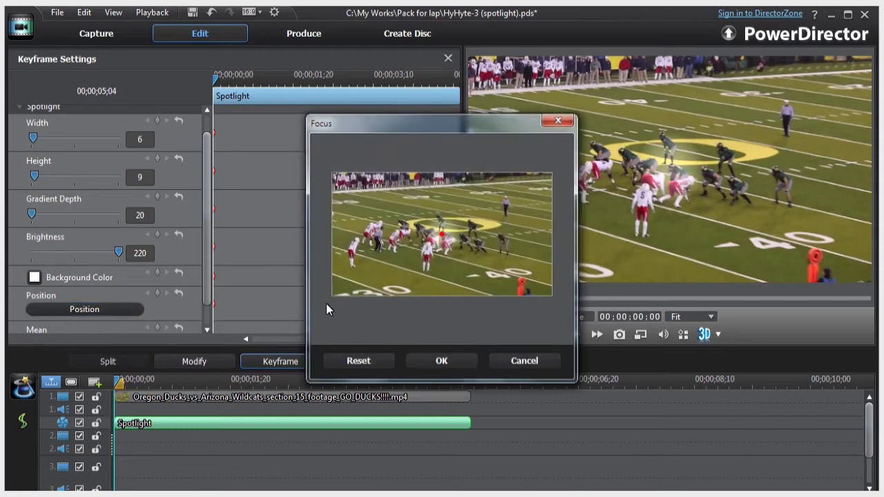
click(439, 224)
click(437, 363)
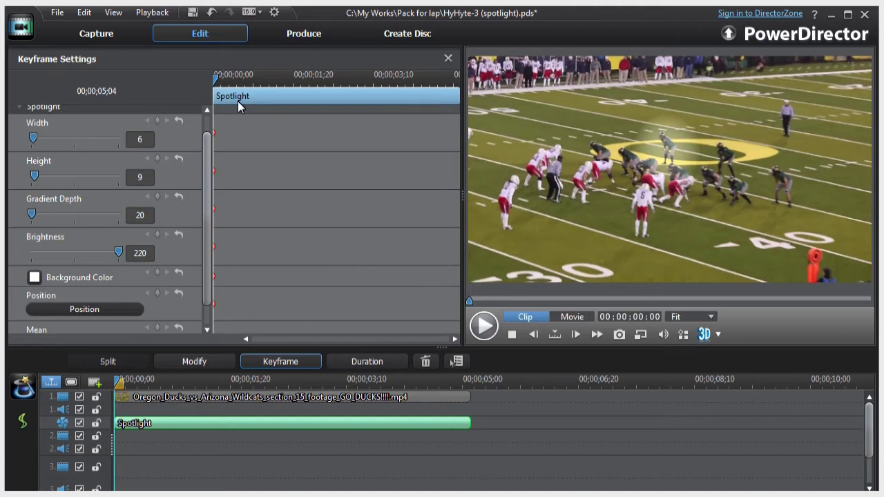
drag(214, 81, 470, 102)
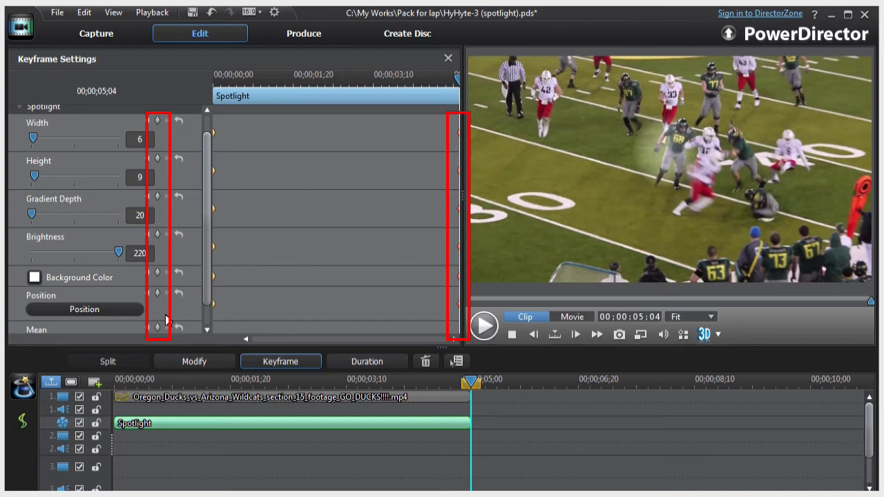
key(Home)
drag(216, 83, 236, 85)
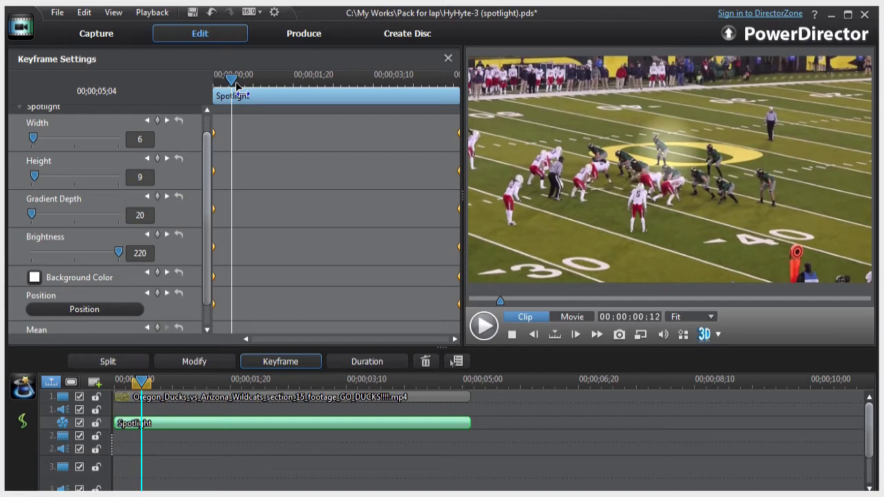
Add Spotlight Position keyframes on the player at the next three frames
click(100, 310)
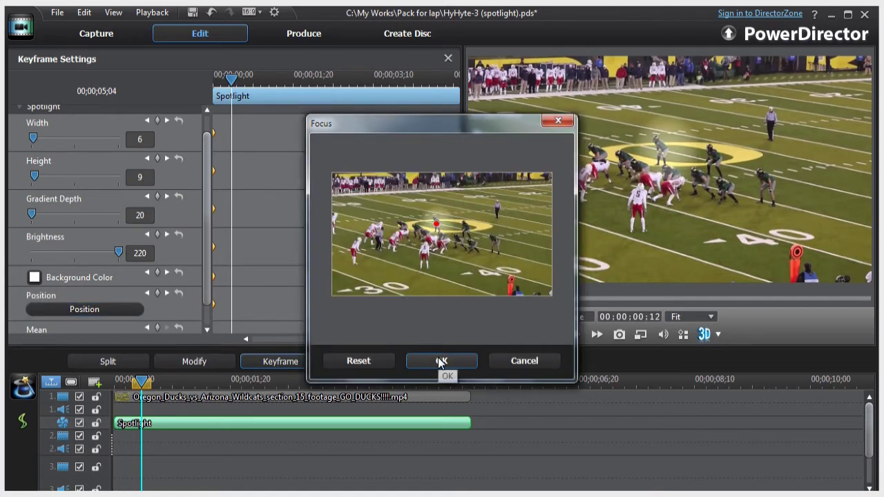
click(438, 361)
drag(232, 78, 256, 83)
click(112, 309)
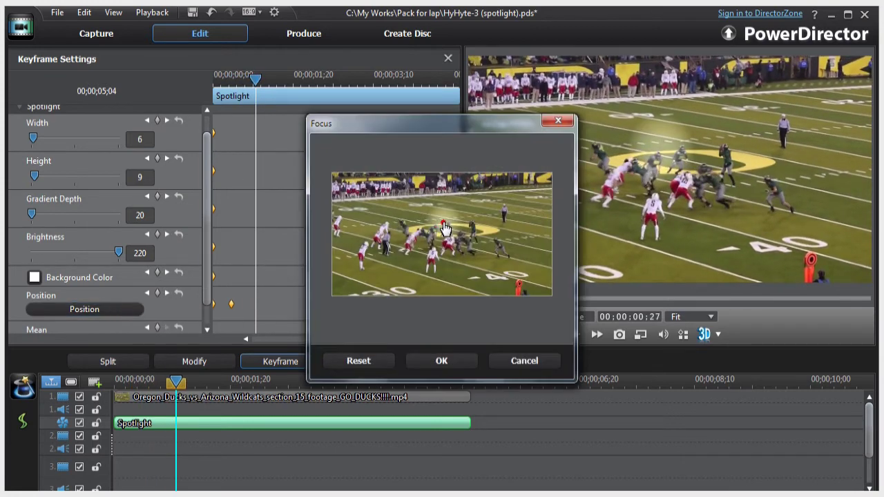
click(441, 361)
drag(256, 82, 285, 83)
click(112, 310)
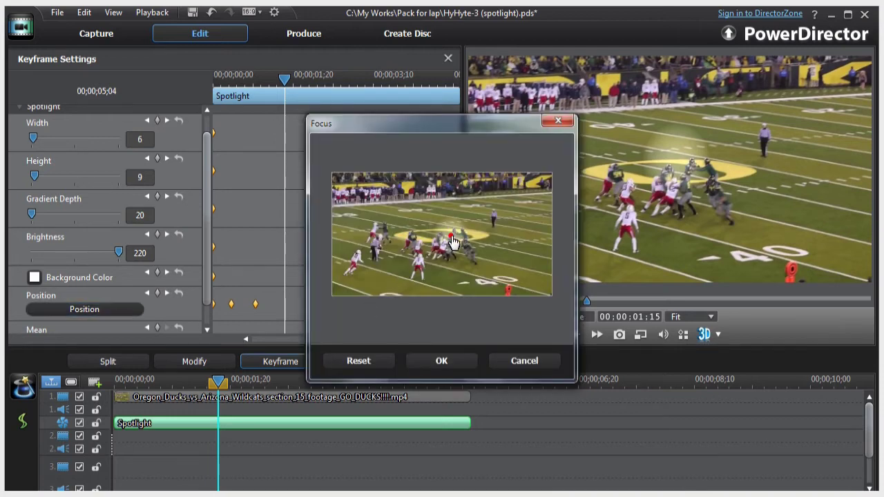
click(441, 361)
Add four more Position keyframes up to 00:00:03:18, keeping the light on the player
drag(289, 82, 306, 83)
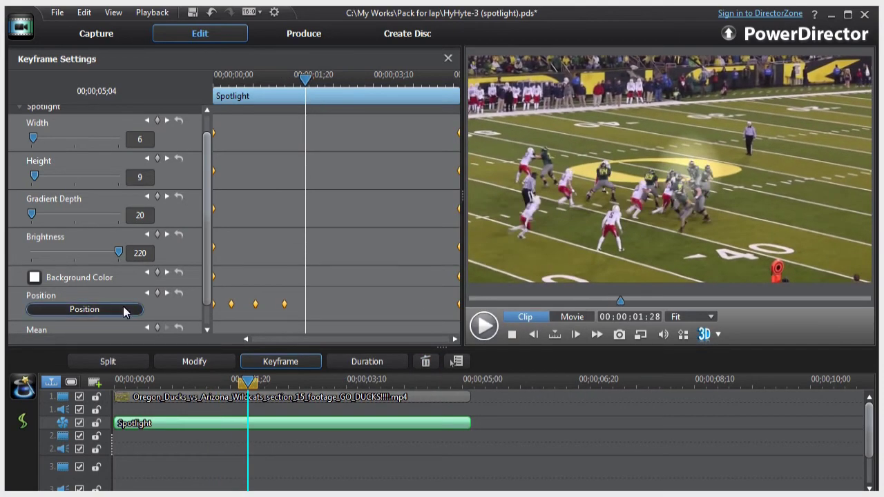
click(84, 310)
click(441, 361)
drag(306, 81, 374, 93)
click(125, 311)
click(441, 362)
click(112, 310)
click(442, 361)
click(118, 310)
click(442, 361)
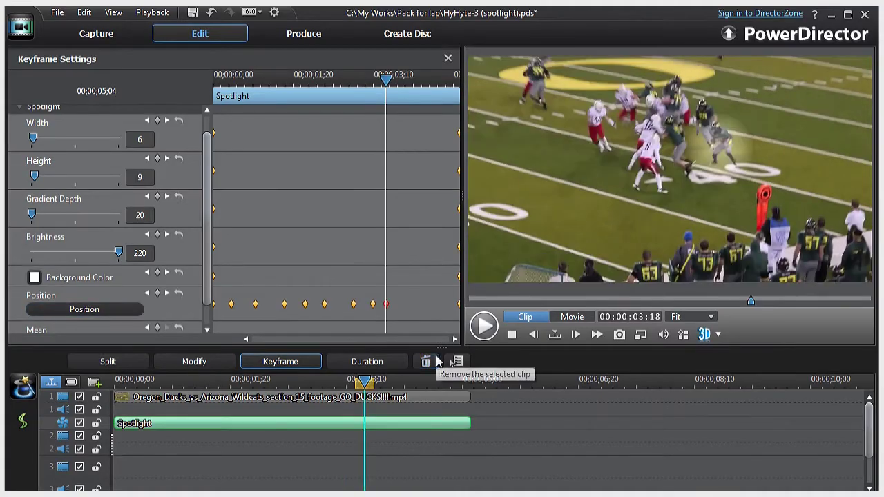